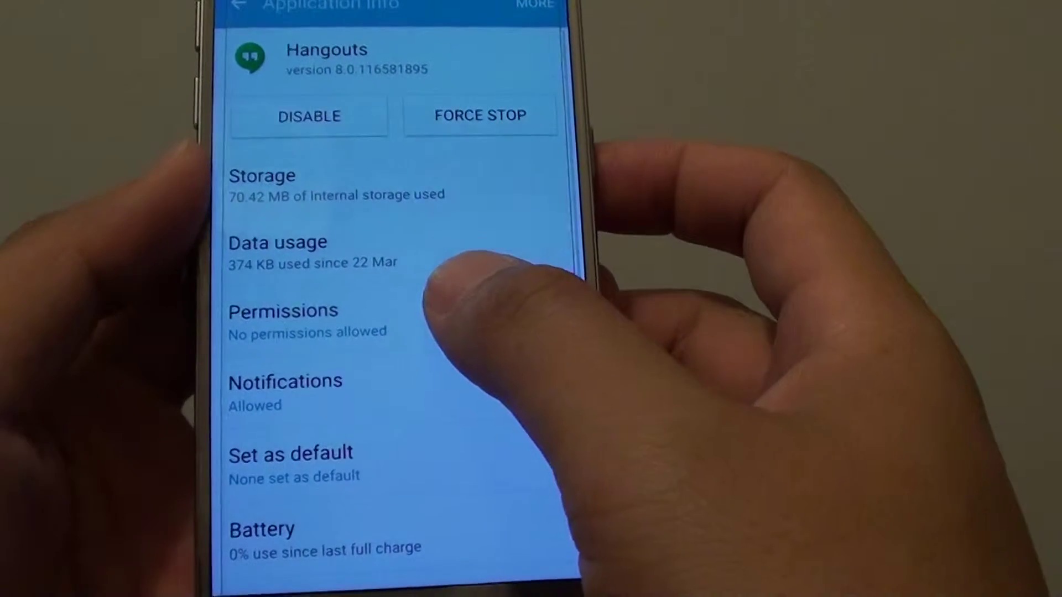
click(448, 320)
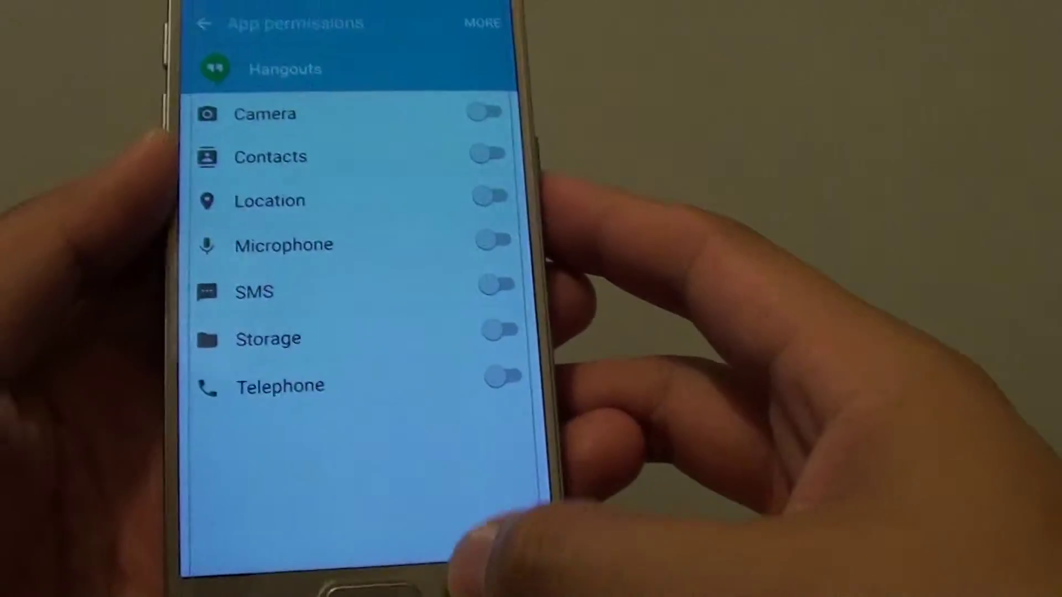
key(Escape)
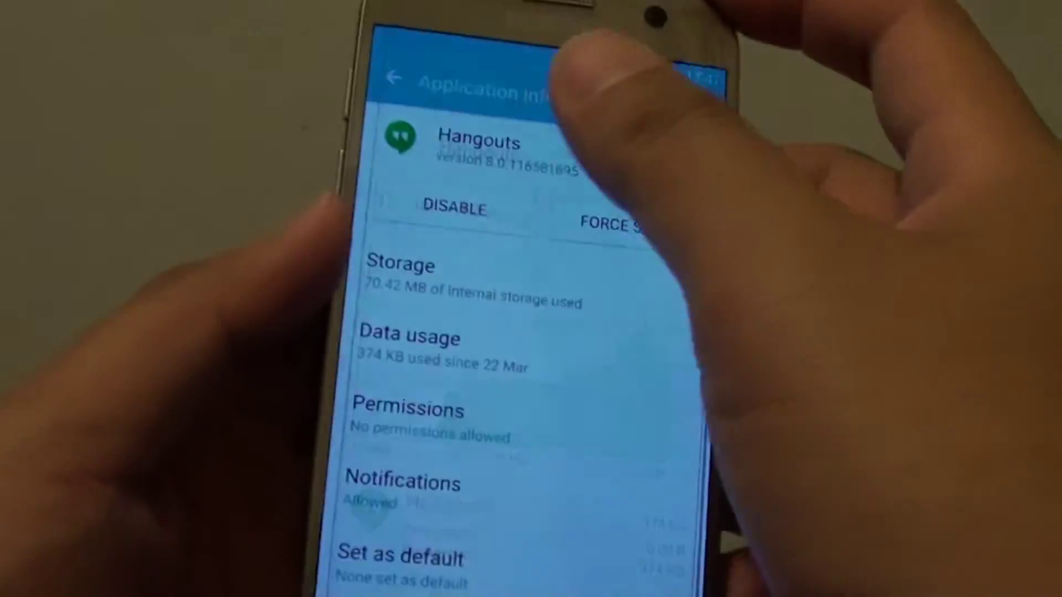